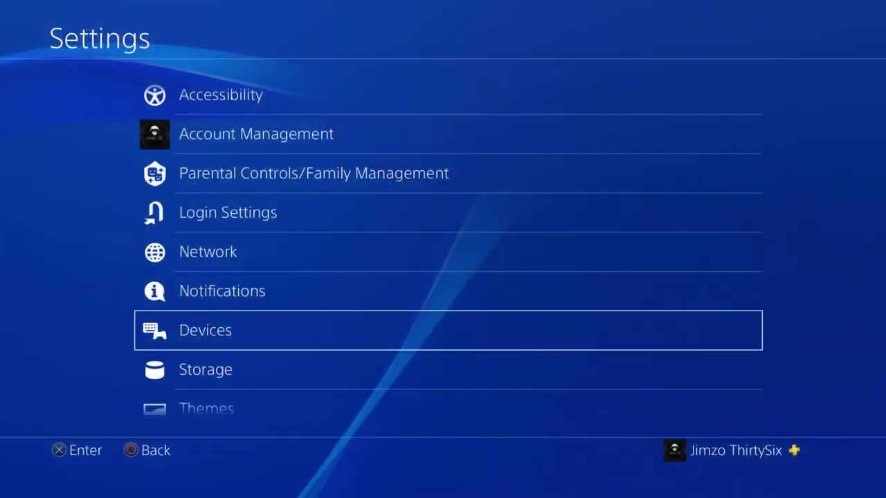
# In Devices > Audio Devices, verify both input and output use the USB headset and headphone output is Chat Audio
pyautogui.press('Up')
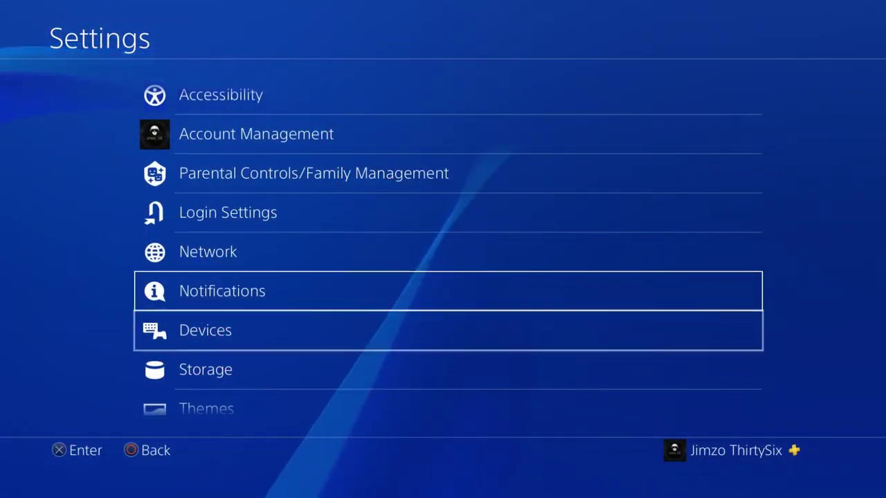
pyautogui.press('Return')
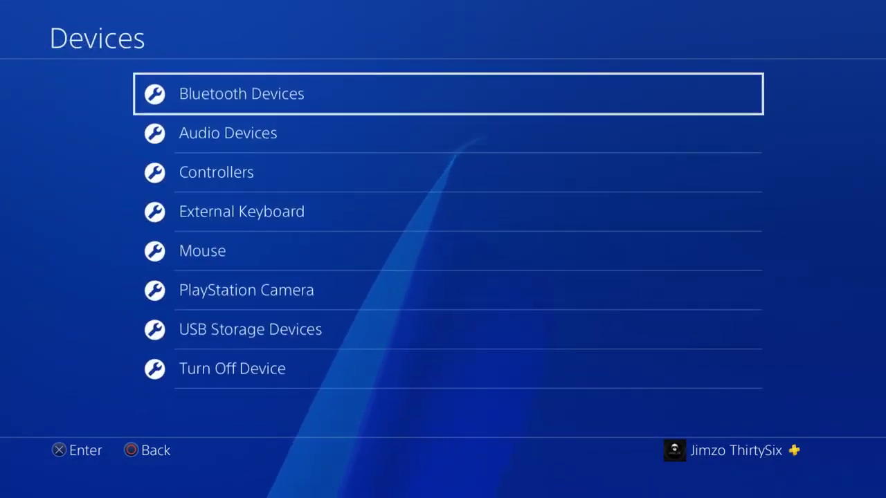
pyautogui.press('Down')
pyautogui.press('Return')
pyautogui.press('Up')
pyautogui.press('Up')
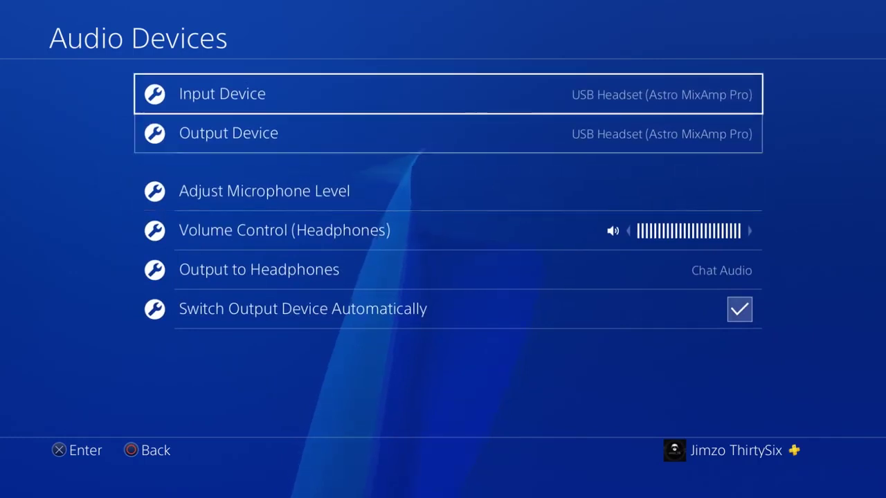
pyautogui.press('Down')
pyautogui.press('Up')
pyautogui.press('Down')
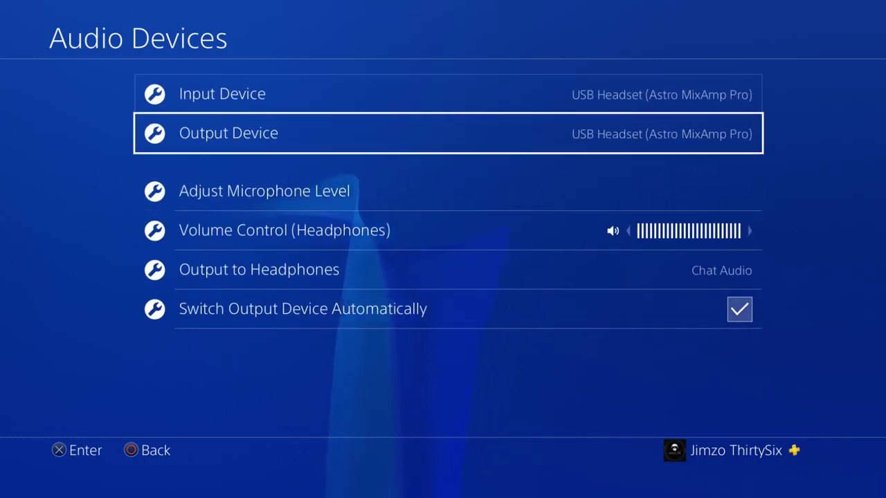
pyautogui.press('Up')
pyautogui.press('Down')
pyautogui.press('Down')
pyautogui.press('Down')
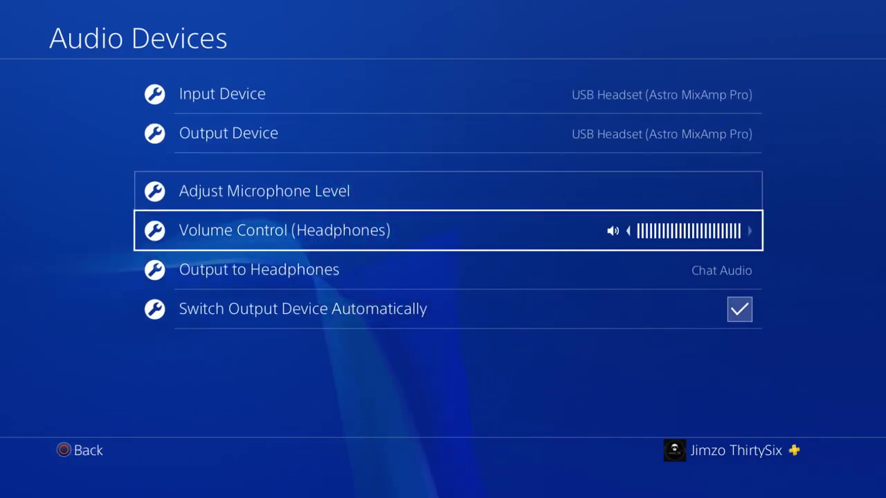
pyautogui.press('Down')
pyautogui.press('Up')
pyautogui.press('Down')
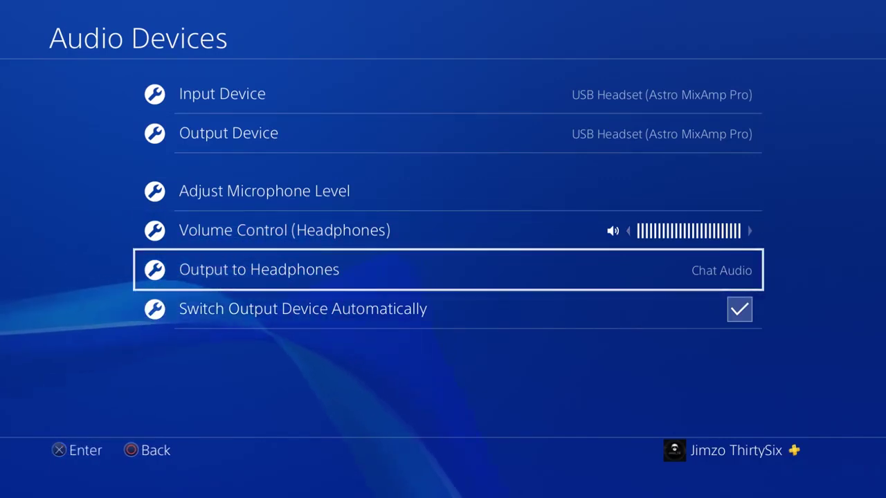
pyautogui.press('Up')
pyautogui.press('Down')
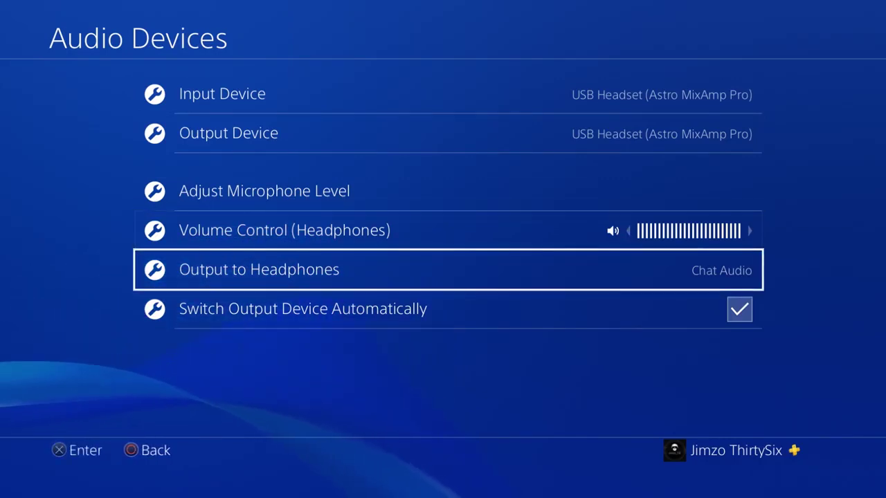
# Return from Audio Devices to the main Settings list
pyautogui.press('Escape')
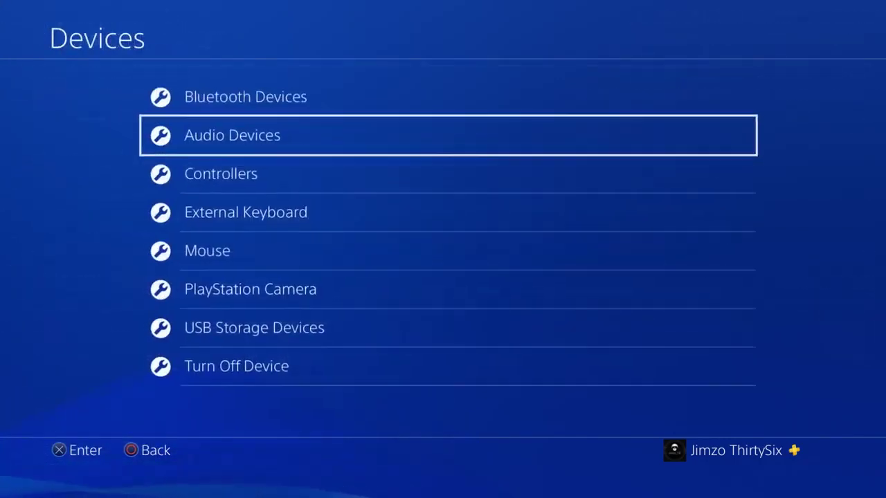
pyautogui.press('Down')
pyautogui.press('Down')
pyautogui.press('Down')
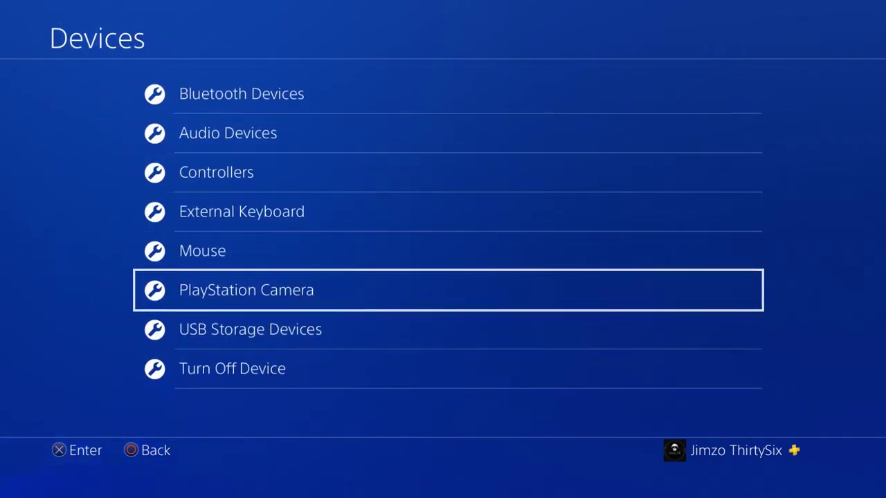
pyautogui.press('Escape')
pyautogui.press('Return')
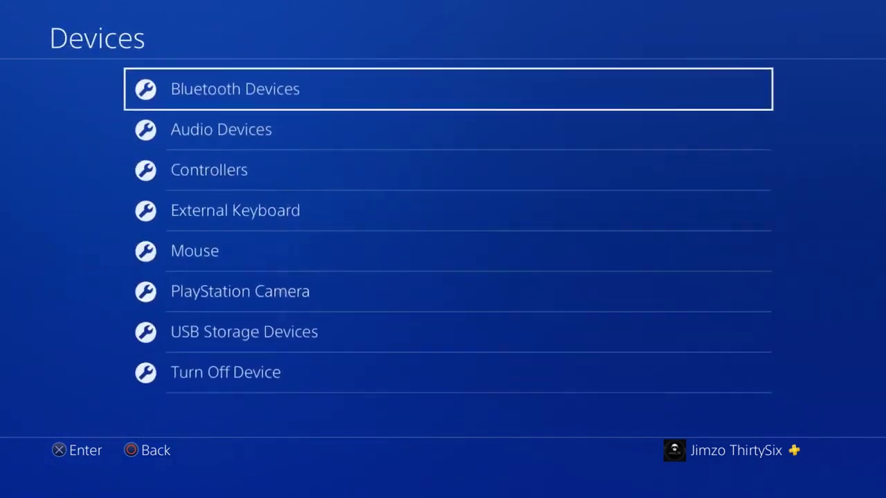
pyautogui.press('Escape')
# Set the Primary Output Port to DIGITAL OUT (OPTICAL) with Dolby Digital 5.1ch enabled
pyautogui.press('Down')
pyautogui.press('Down')
pyautogui.press('Down')
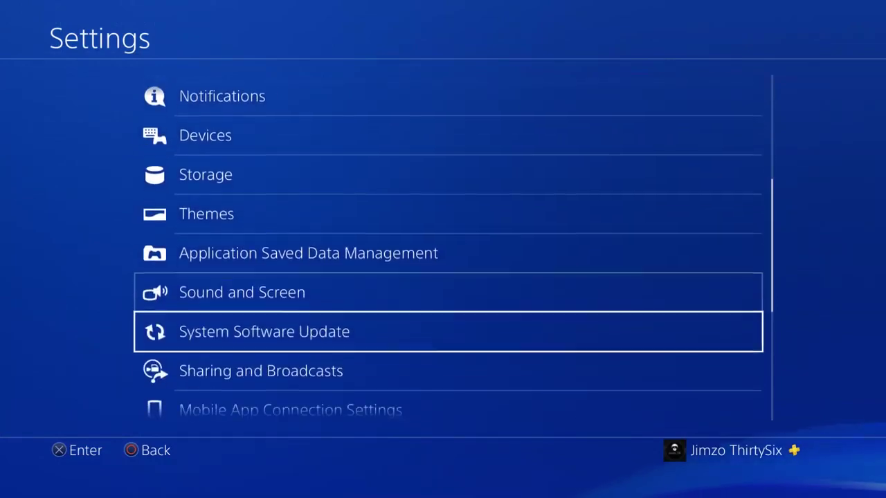
pyautogui.press('Up')
pyautogui.press('Return')
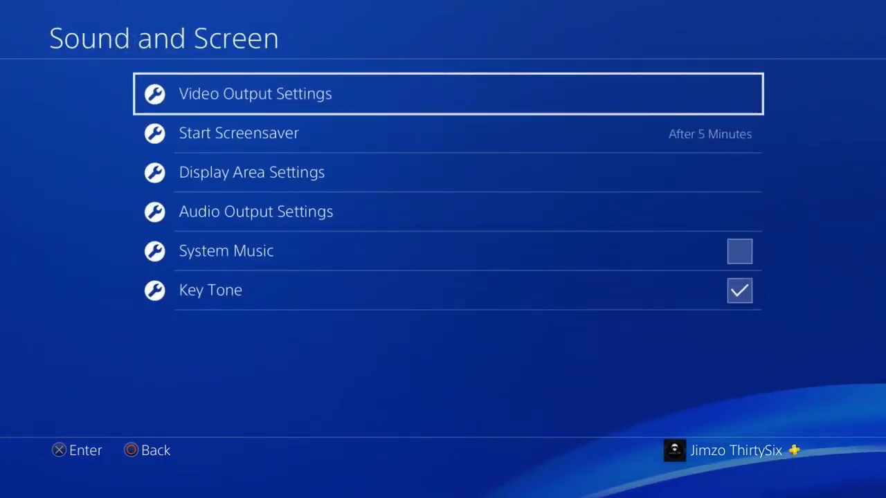
pyautogui.press('Down')
pyautogui.press('Down')
pyautogui.press('Down')
pyautogui.press('Return')
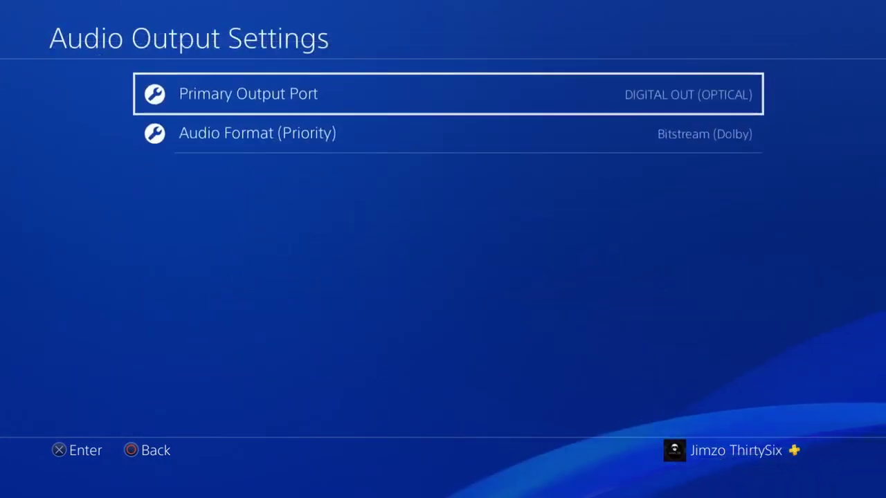
pyautogui.press('Return')
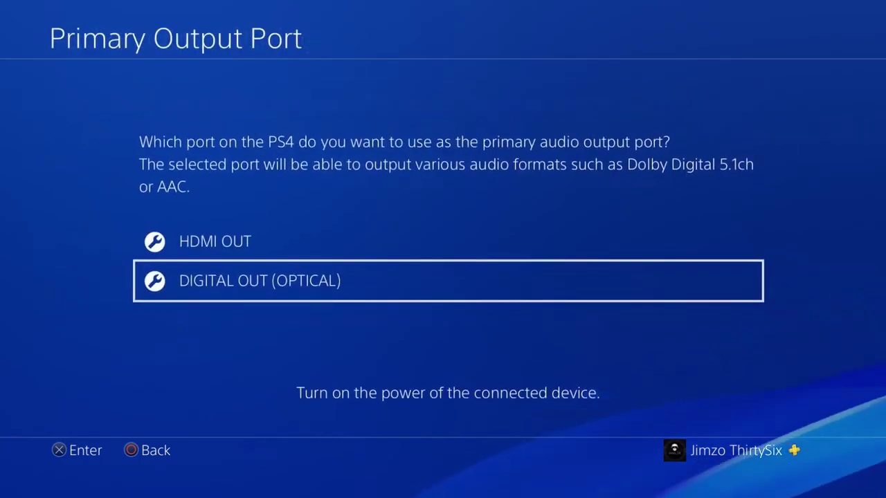
pyautogui.press('Return')
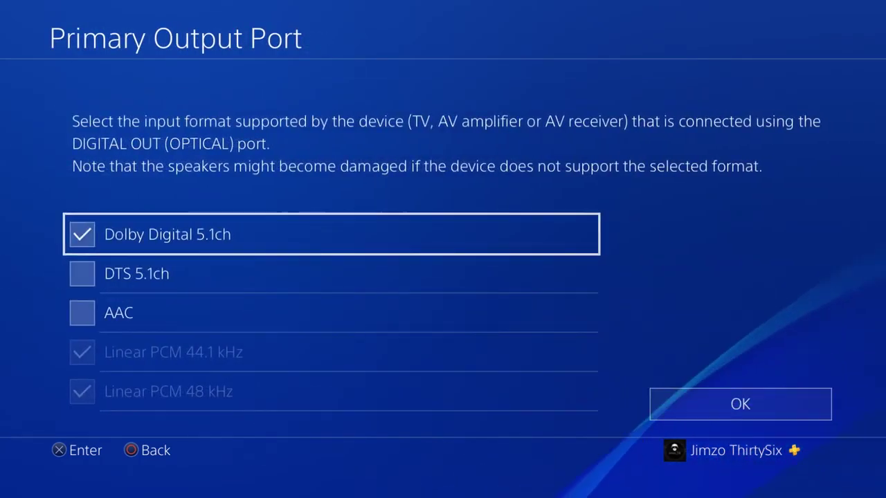
pyautogui.press('Down')
pyautogui.press('Up')
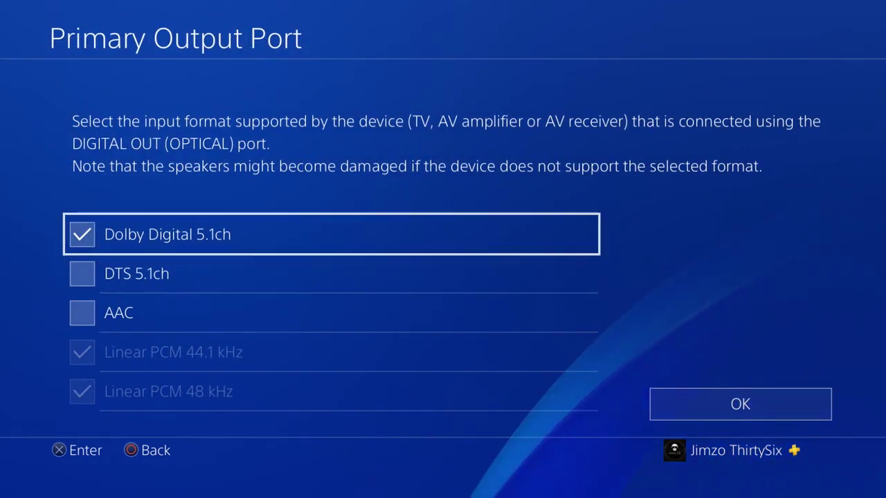
pyautogui.press('Right')
pyautogui.press('Return')
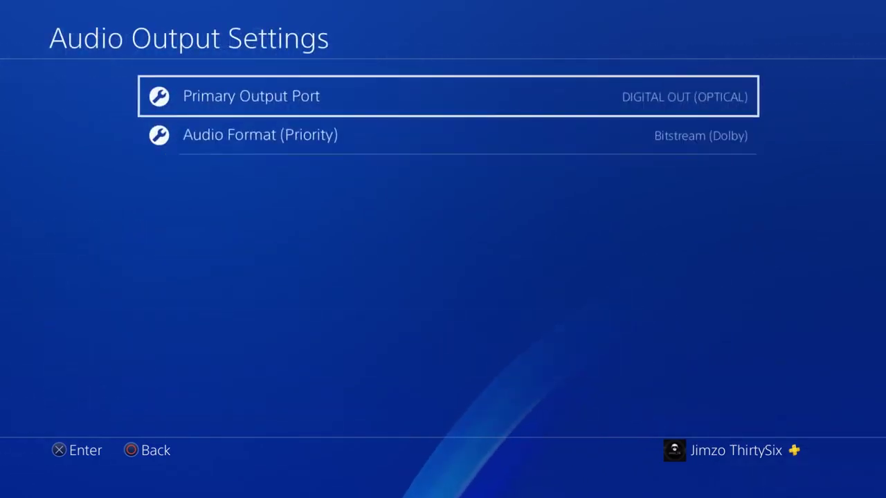
# Keep Bitstream (Dolby) as the audio format priority and return to the main Settings list
pyautogui.press('Down')
pyautogui.press('Return')
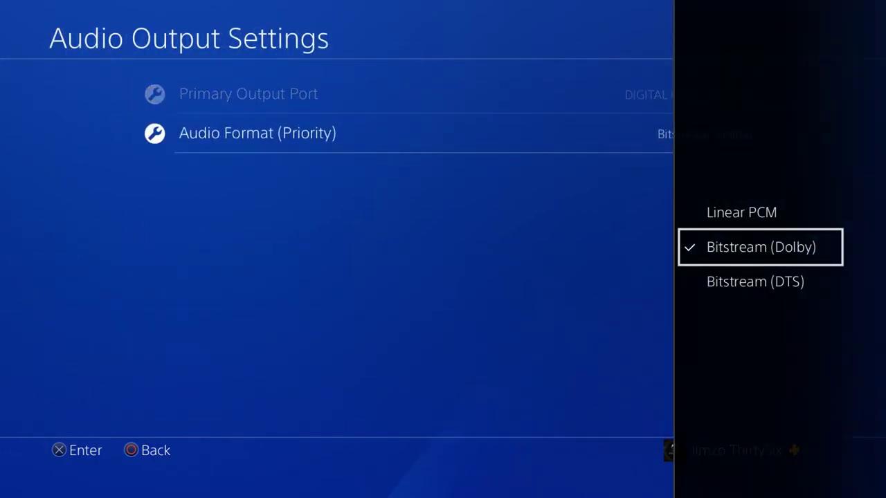
pyautogui.press('Up')
pyautogui.press('Down')
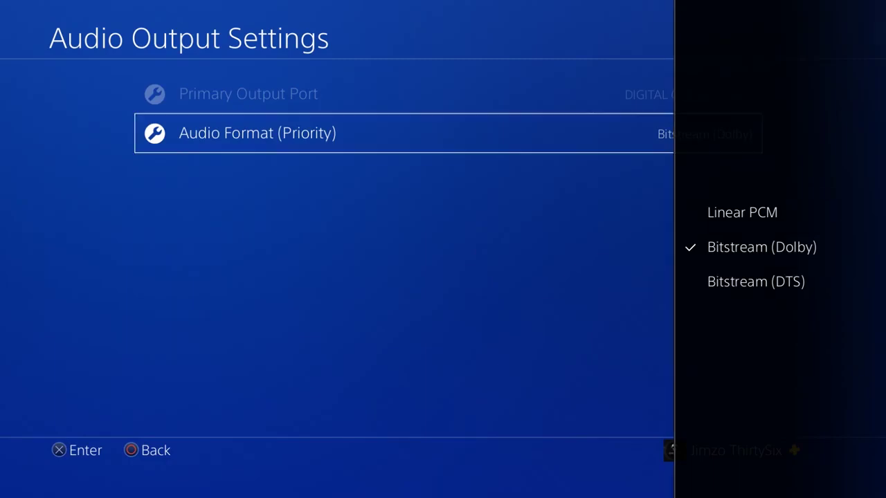
pyautogui.press('Return')
pyautogui.press('Escape')
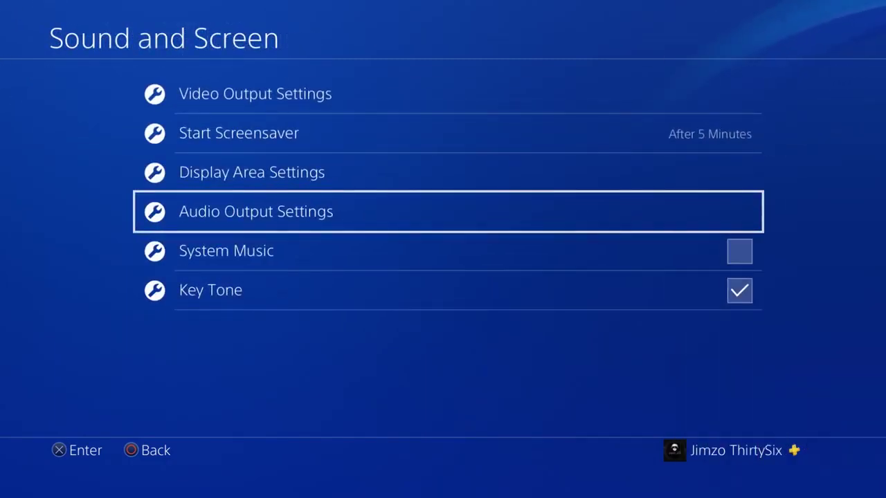
pyautogui.press('Escape')
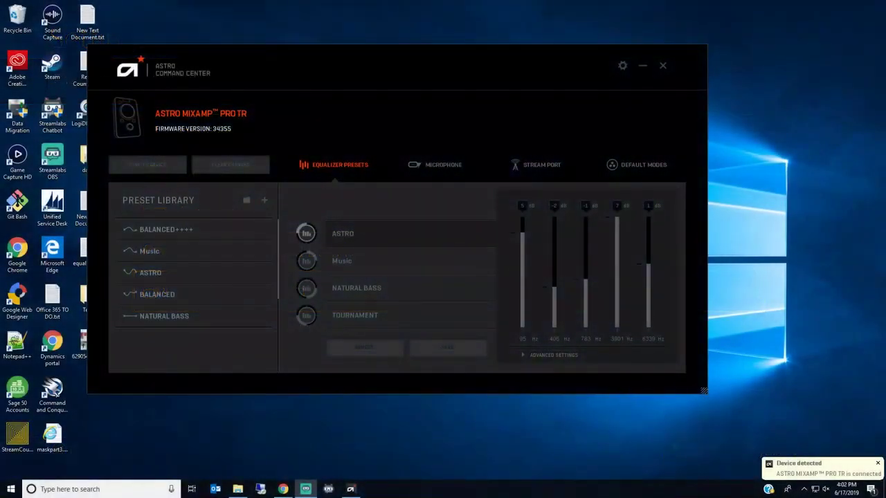
# Bring ASTRO Command Center forward, show the MixAmp Pro TR Stream Port levels, and reposition the window
pyautogui.click(527, 63)
pyautogui.click(533, 166)
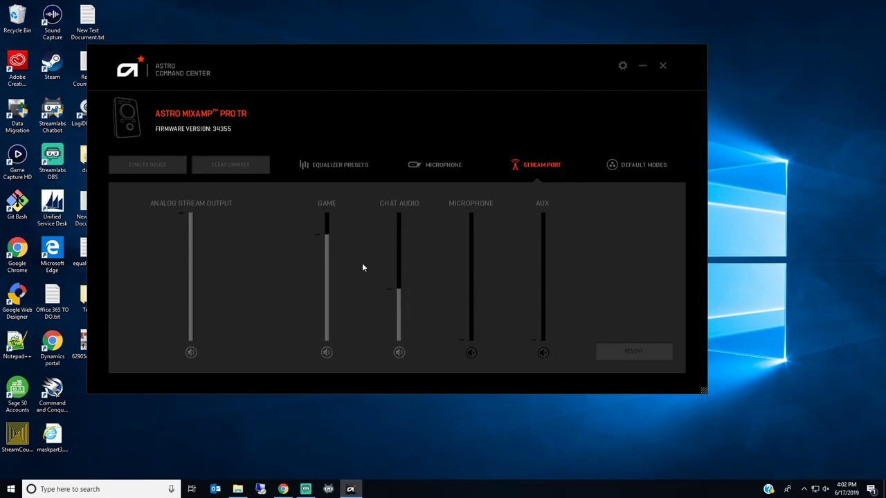
pyautogui.moveTo(374, 41); pyautogui.dragTo(404, 50)
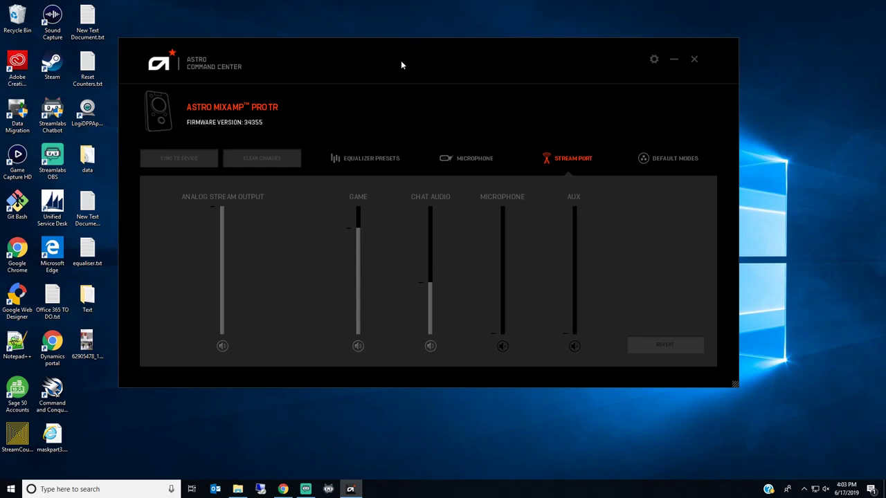
pyautogui.moveTo(402, 65); pyautogui.dragTo(400, 59)
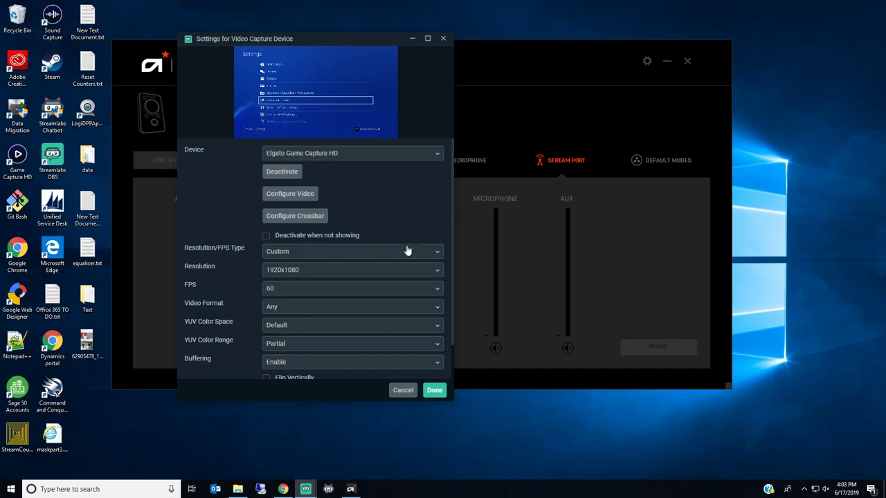
# Open the Elgato Game Capture HD device's own video settings from the Video Capture Device properties
pyautogui.click(285, 197)
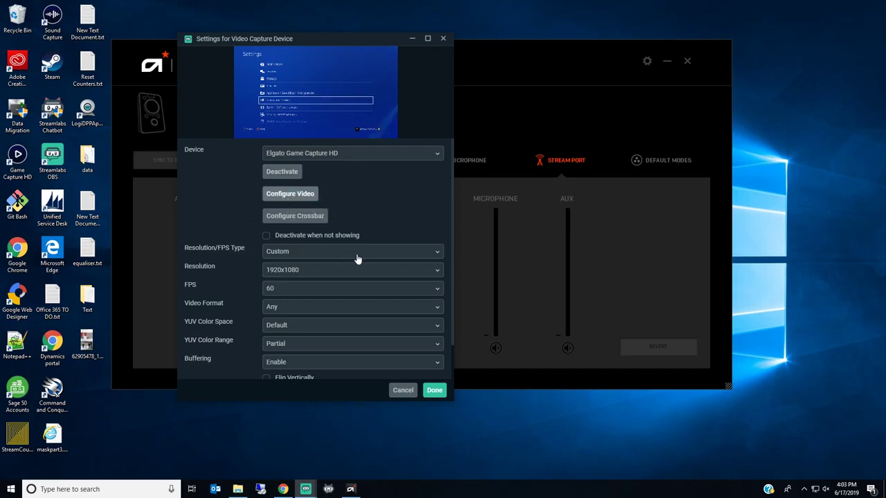
# Set HDMI Color Range to Expanded and the capture audio level to -6 dB, then close the Elgato settings
pyautogui.moveTo(400, 49); pyautogui.dragTo(327, 53)
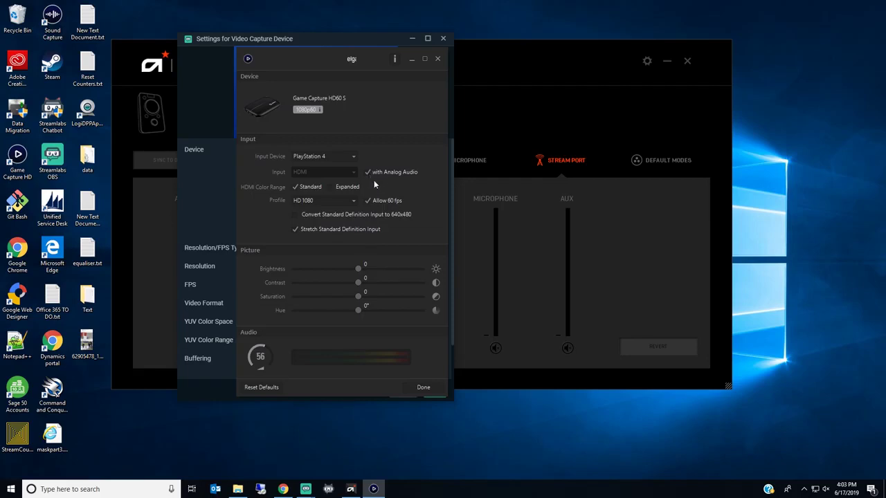
pyautogui.click(333, 188)
pyautogui.click(262, 370)
pyautogui.click(401, 386)
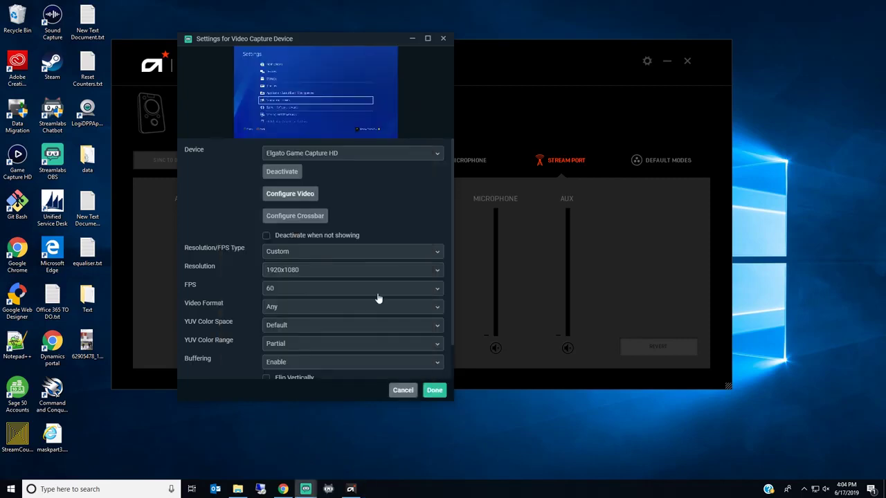
# Confirm and close the Settings for Video Capture Device dialog
pyautogui.moveTo(389, 45); pyautogui.dragTo(375, 51)
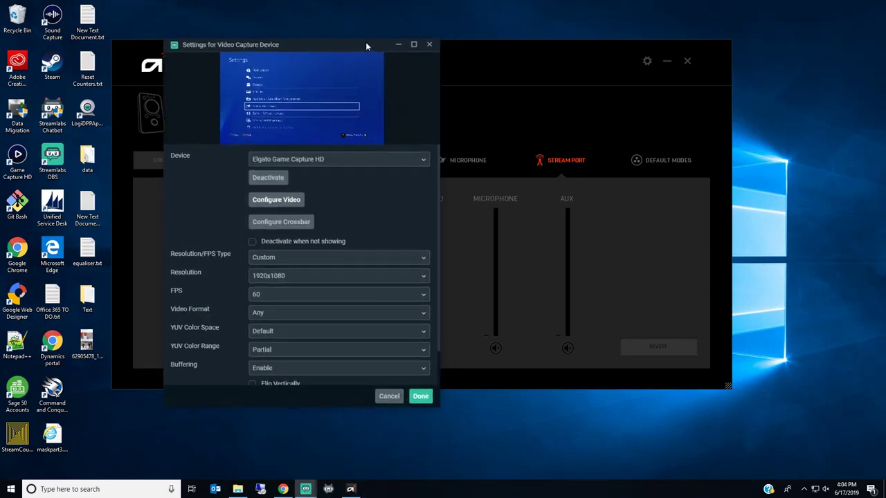
pyautogui.click(420, 396)
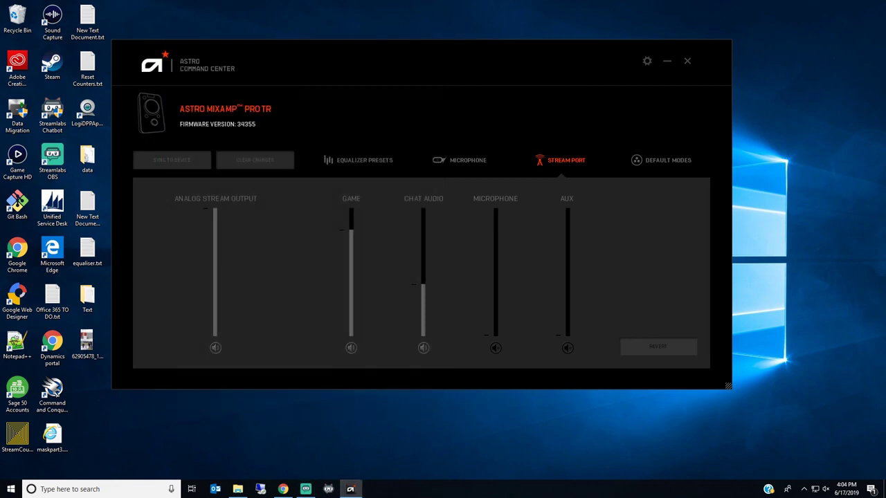